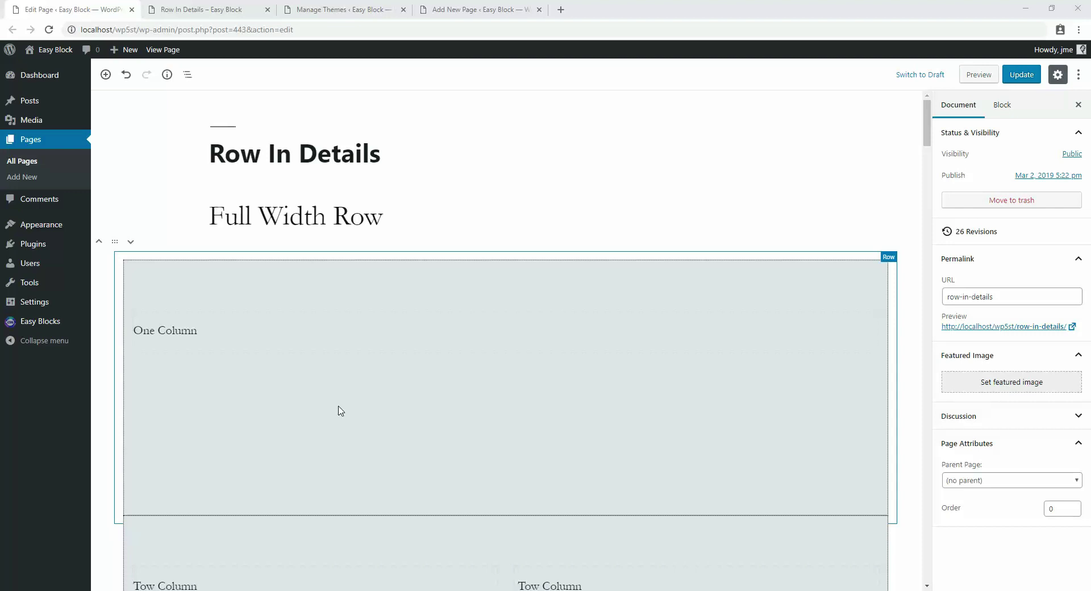
Step: Open Appearance > Themes in a new browser tab, keeping the Row In Details editor open
mouse_move(68, 226)
middle_click(113, 230)
Step: View the active Twenty Nineteen theme's details, then close the themes tab
click(205, 7)
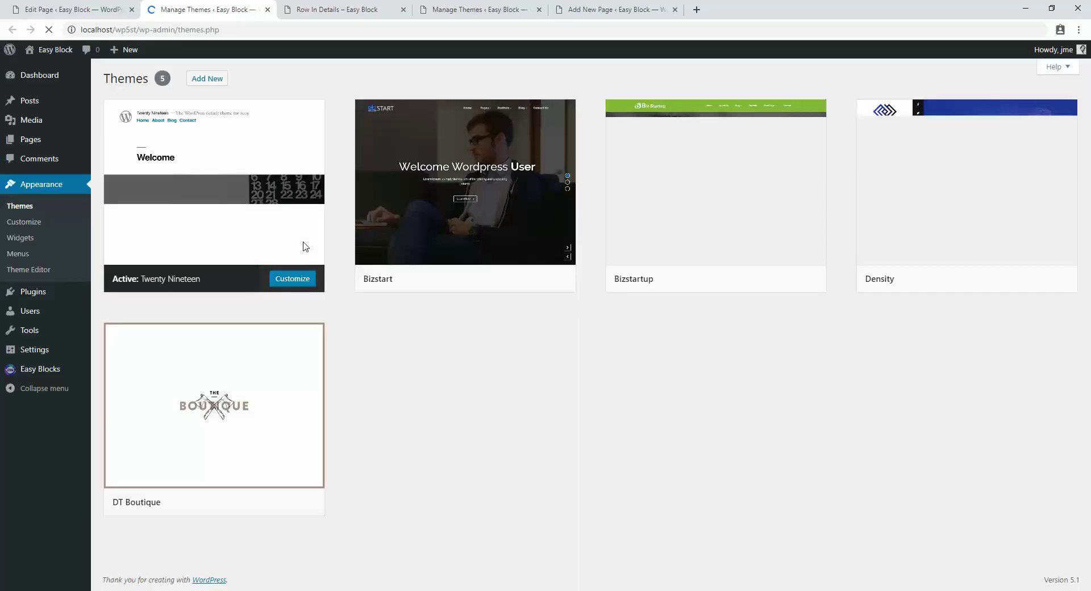
click(214, 187)
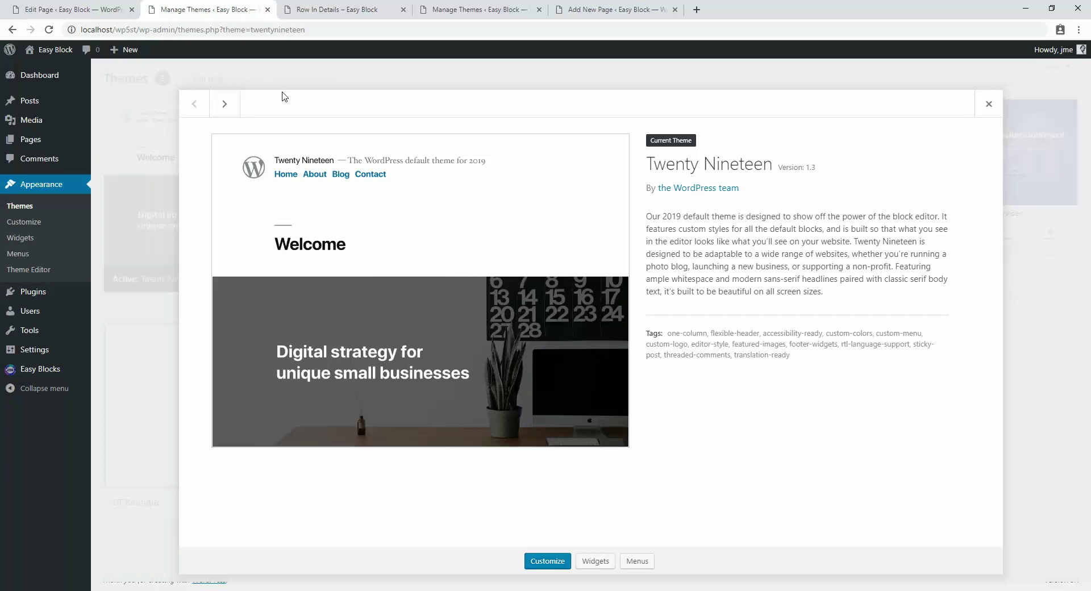
key(ctrl+w)
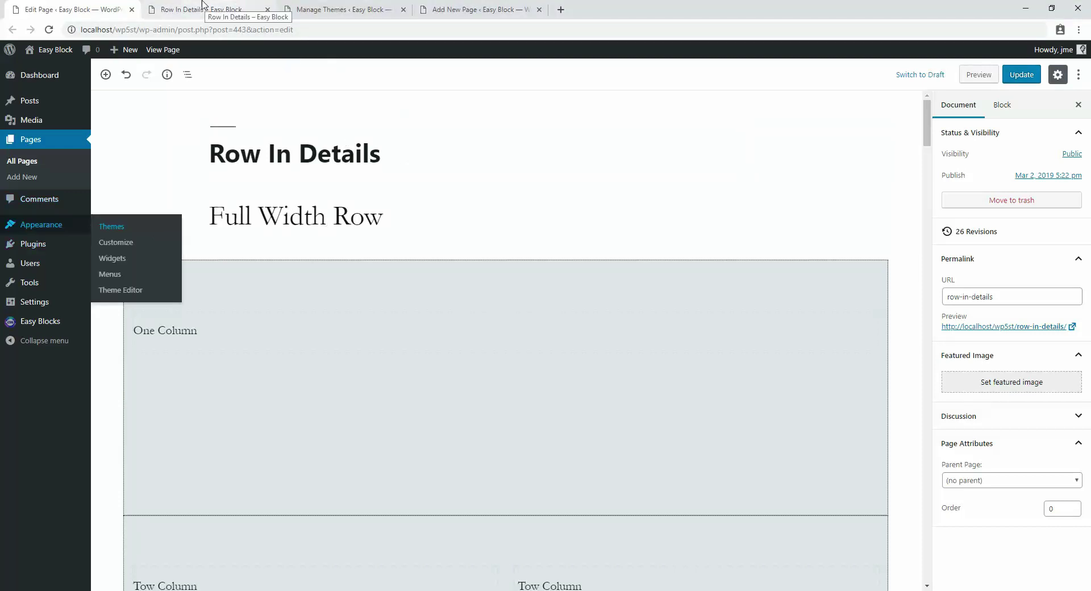
scroll(377, 301, down, 4)
scroll(414, 314, down, 3)
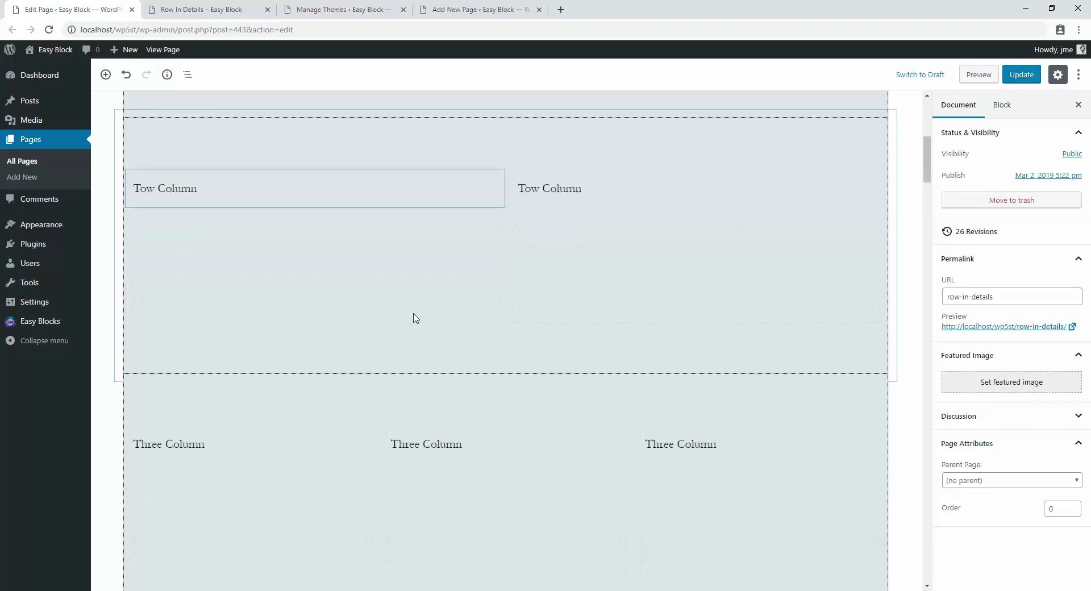
scroll(483, 307, down, 5)
scroll(484, 311, down, 3)
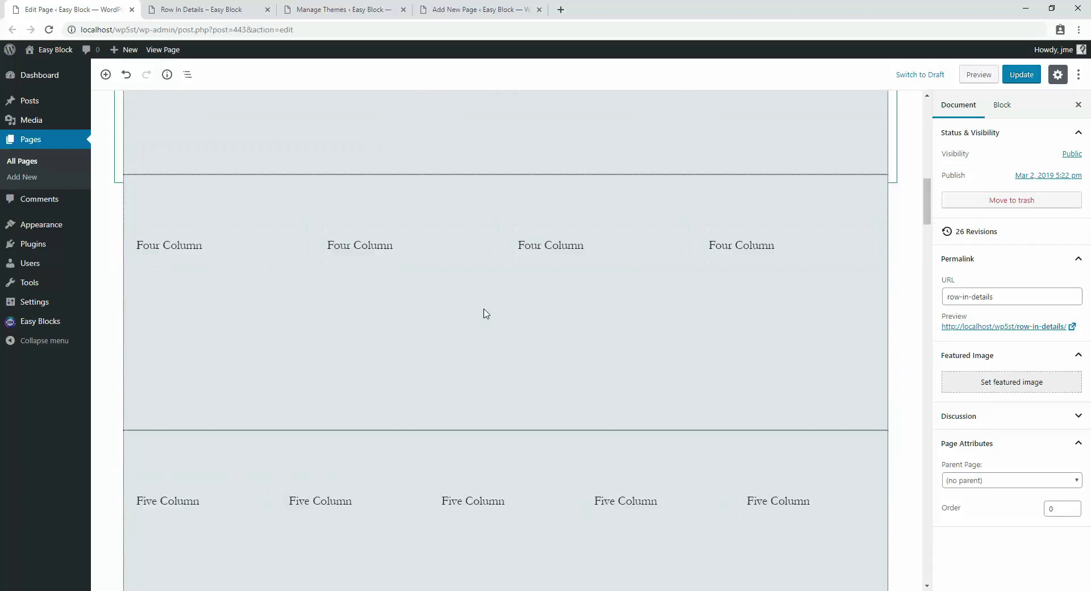
scroll(402, 329, down, 6)
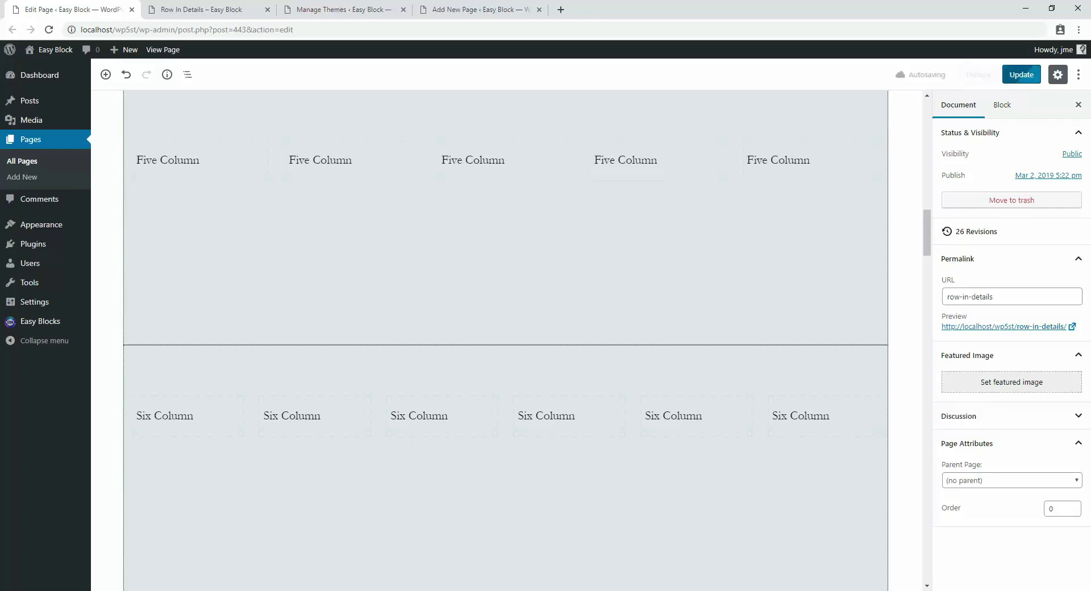
scroll(453, 302, up, 18)
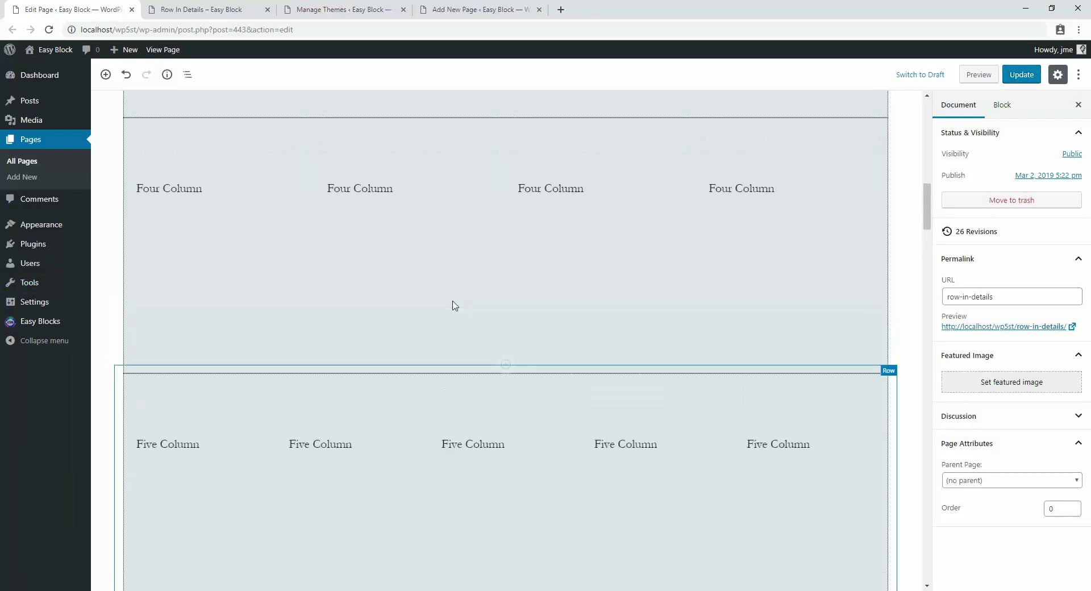
scroll(455, 306, up, 2)
scroll(452, 307, down, 7)
scroll(307, 271, up, 7)
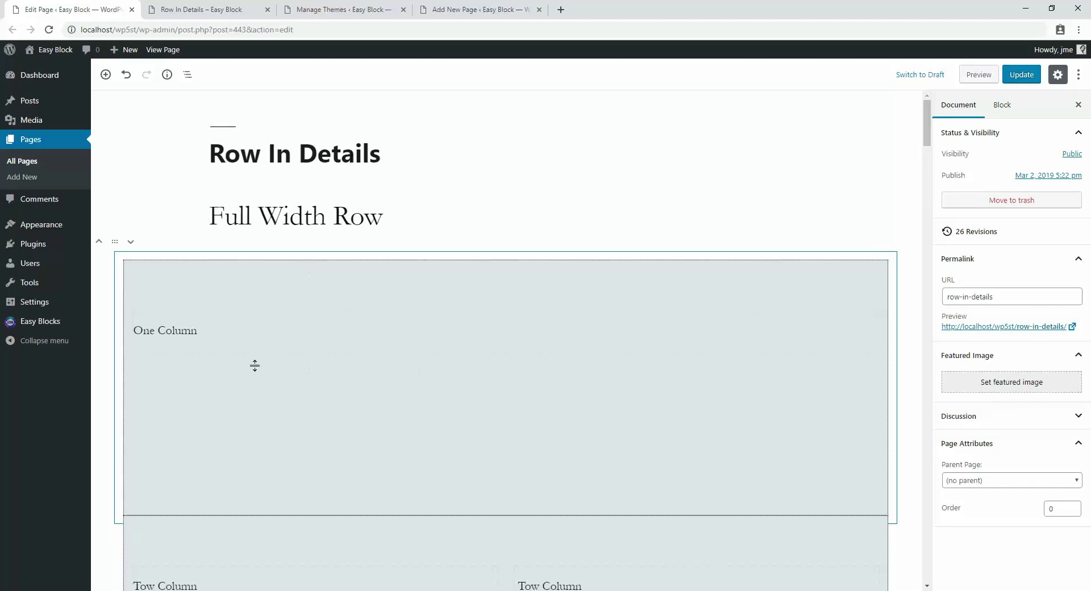
scroll(229, 301, down, 1)
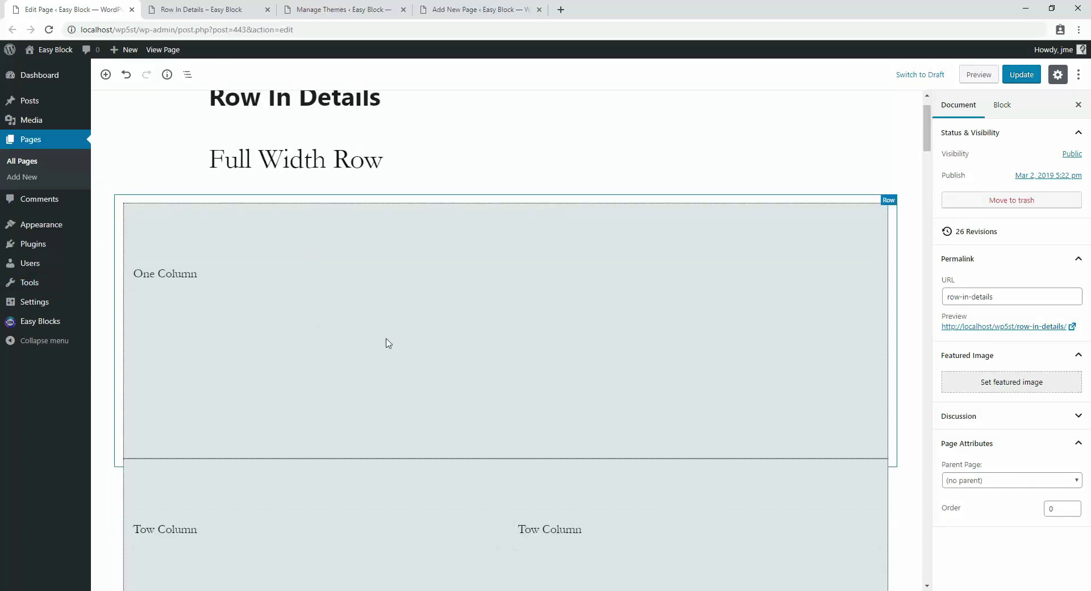
scroll(390, 340, down, 3)
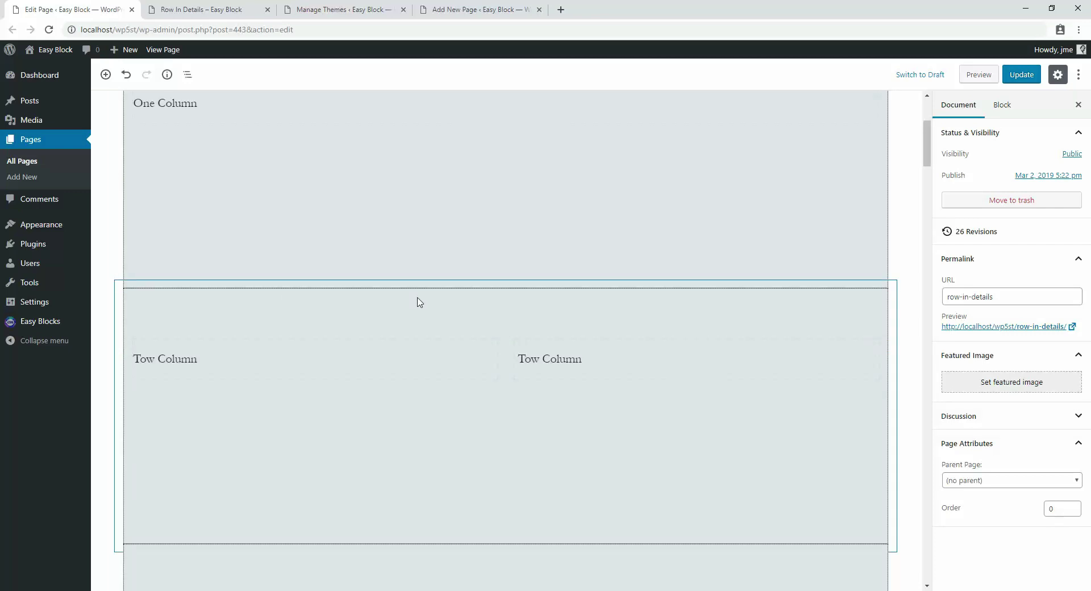
scroll(377, 299, down, 15)
scroll(452, 314, down, 10)
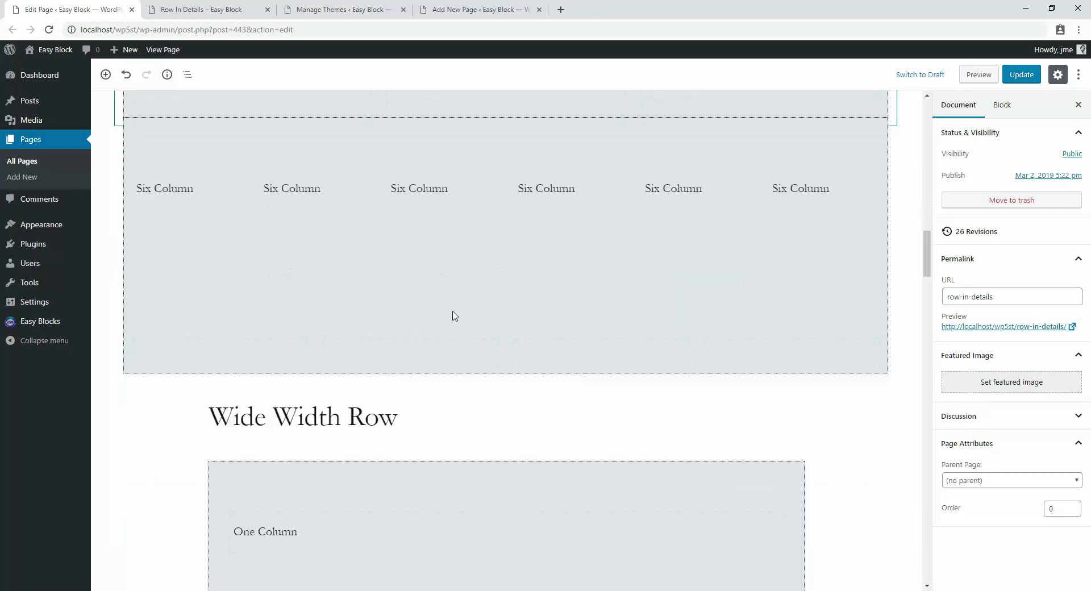
click(452, 316)
scroll(338, 387, down, 10)
scroll(338, 388, down, 5)
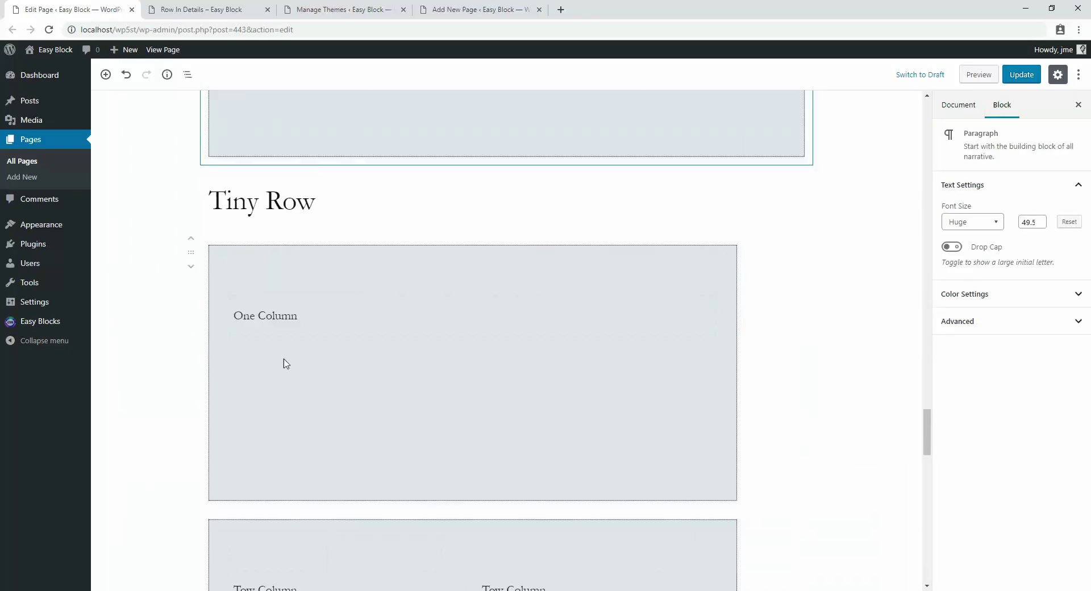
click(266, 206)
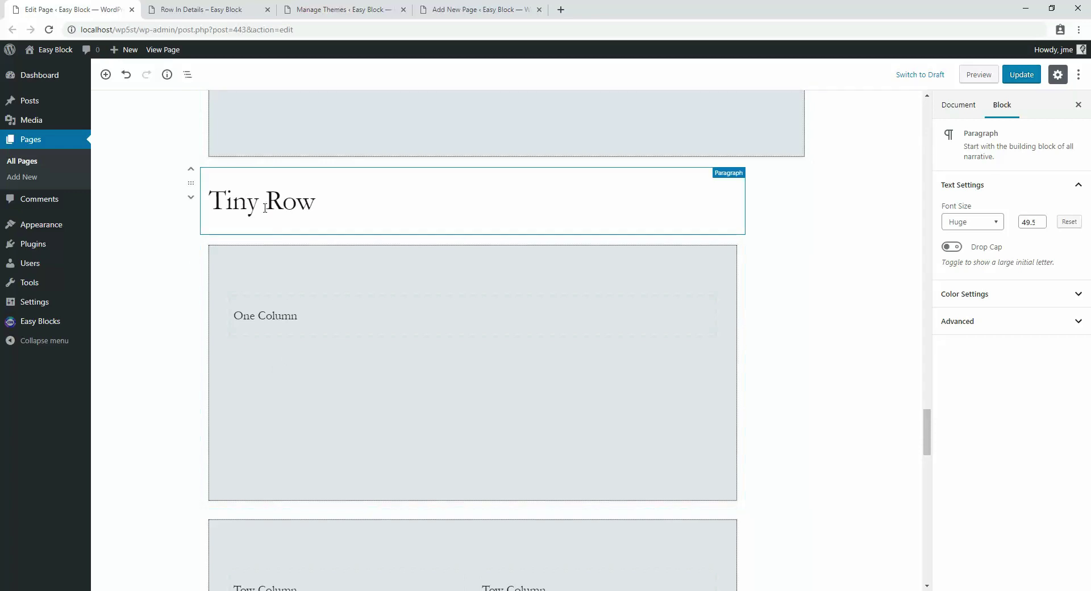
double_click(291, 202)
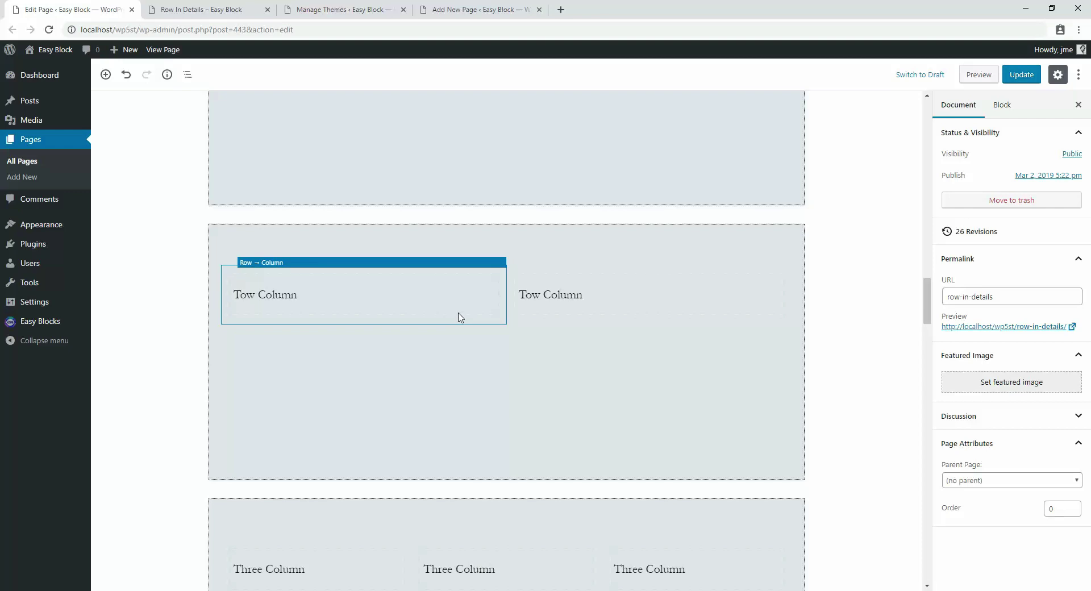
scroll(484, 287, up, 20)
scroll(484, 287, up, 9)
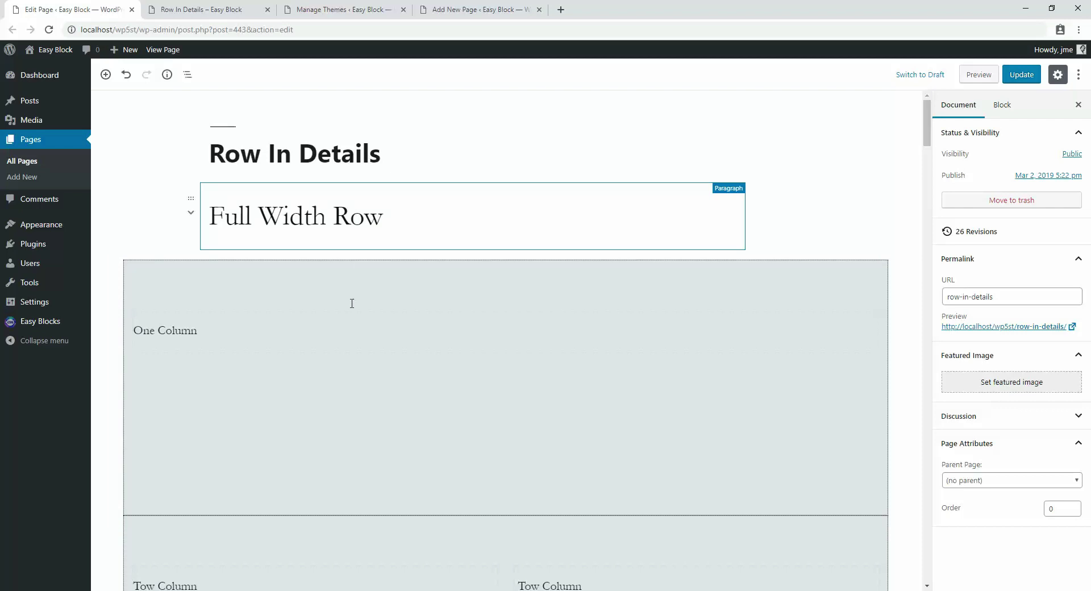
key(shift+End)
scroll(337, 342, down, 20)
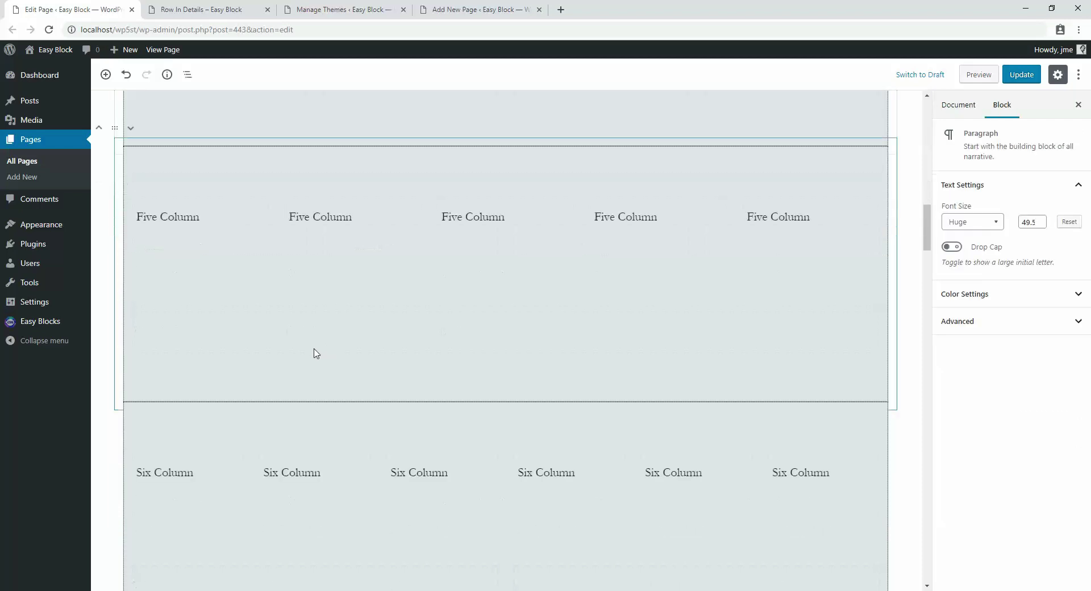
scroll(338, 373, down, 15)
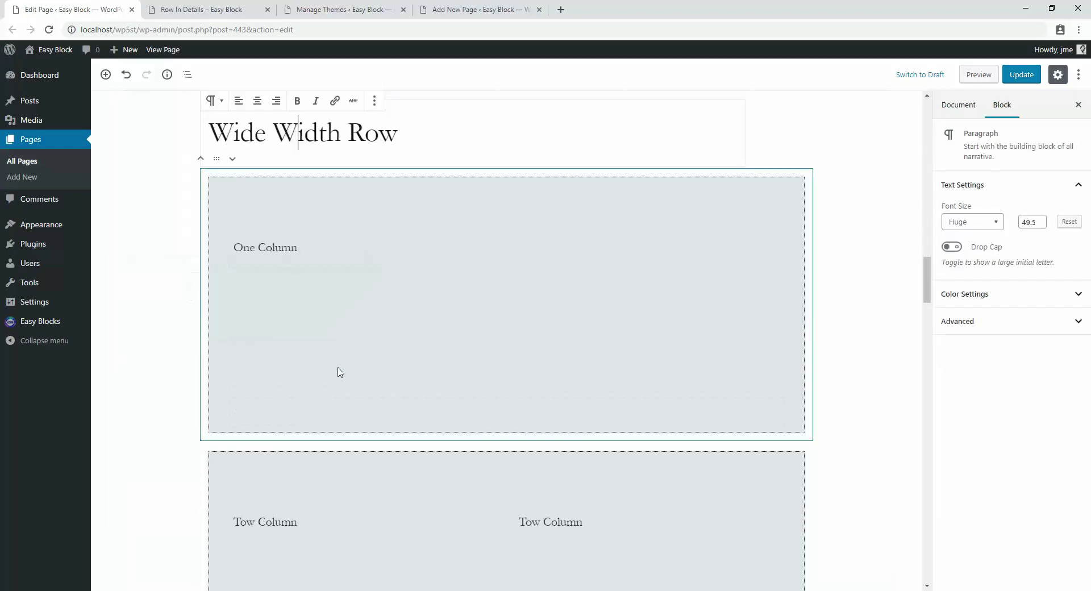
scroll(341, 380, down, 12)
drag(247, 204, 316, 205)
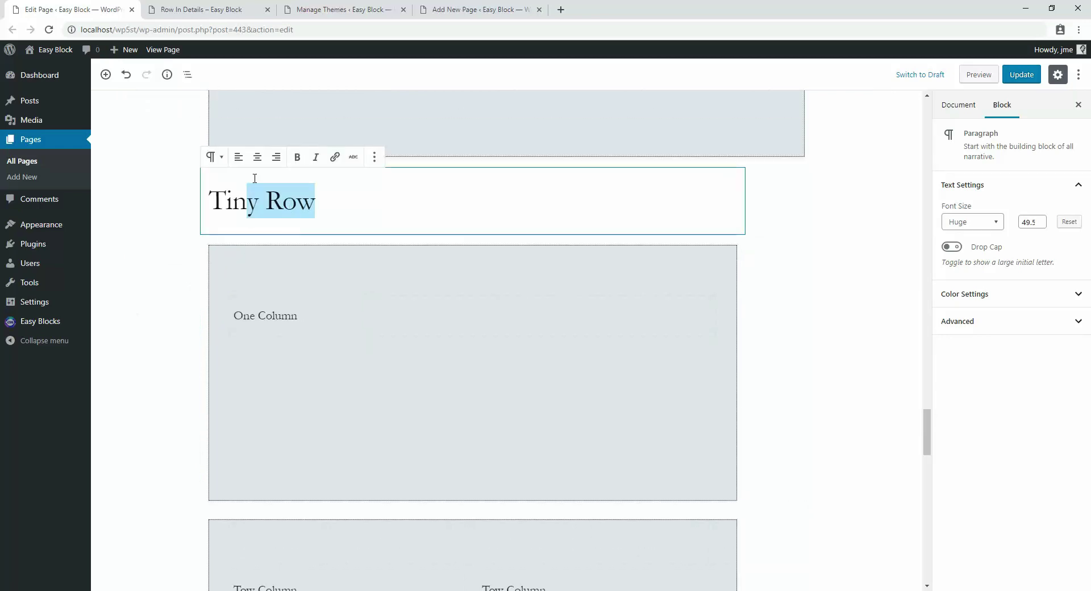
drag(255, 178, 221, 364)
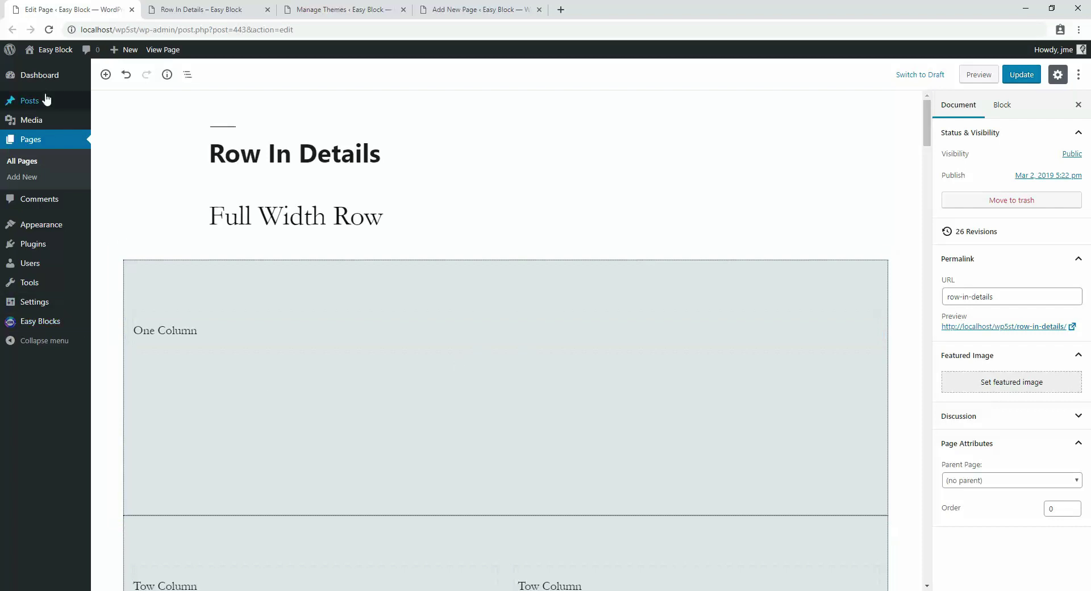
Step: Open Pages > Add New in a new tab and paste the page title as plain text
right_click(28, 186)
click(63, 189)
click(185, 7)
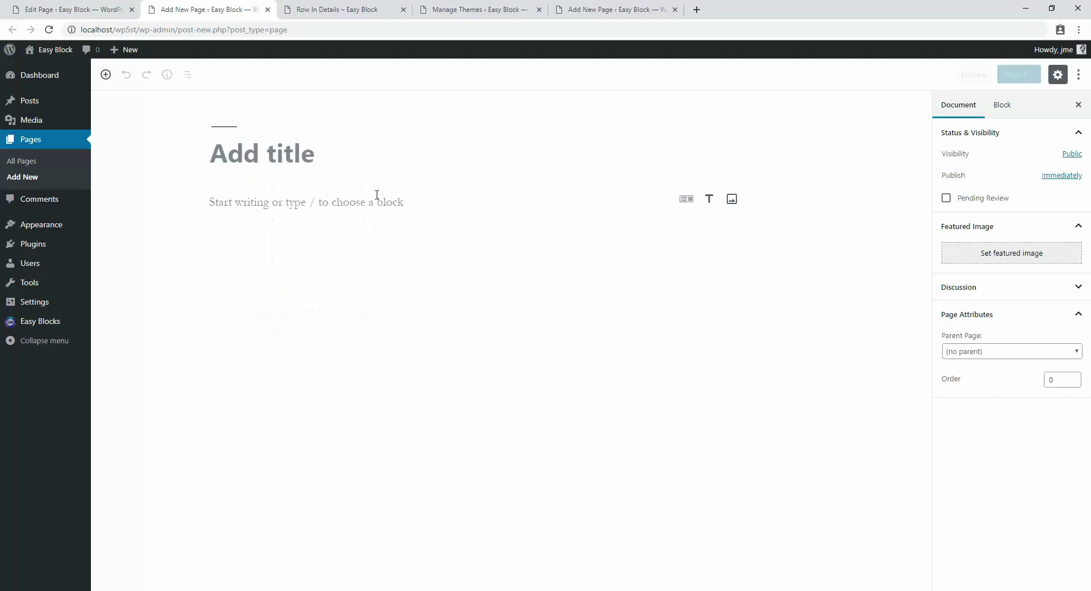
right_click(277, 154)
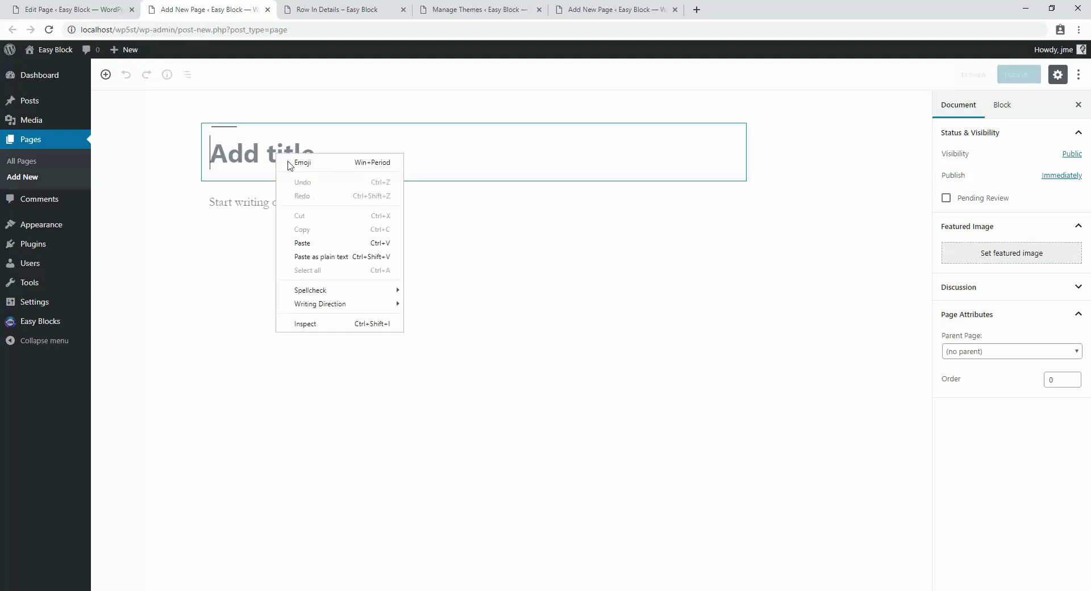
click(333, 257)
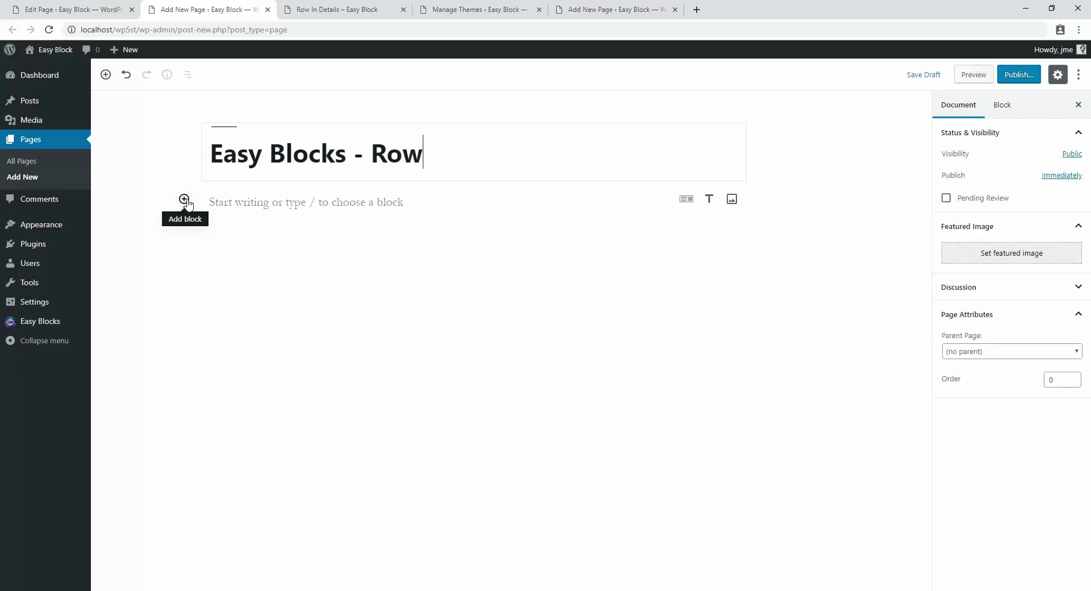
Step: Insert an Easy Blocks Row block below the title and choose its one-column style
click(185, 199)
scroll(259, 370, down, 5)
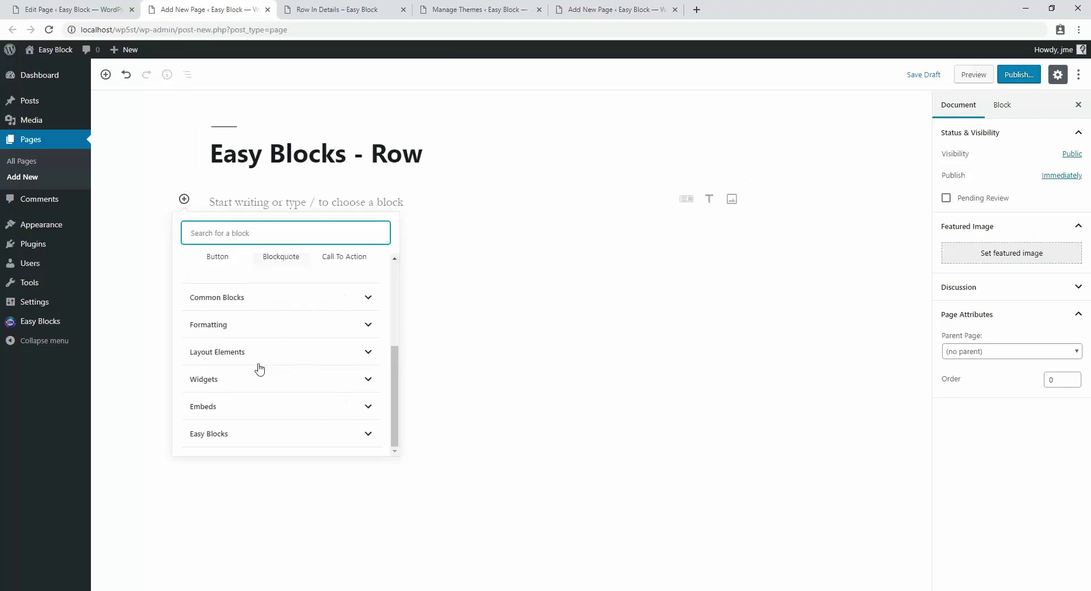
click(271, 440)
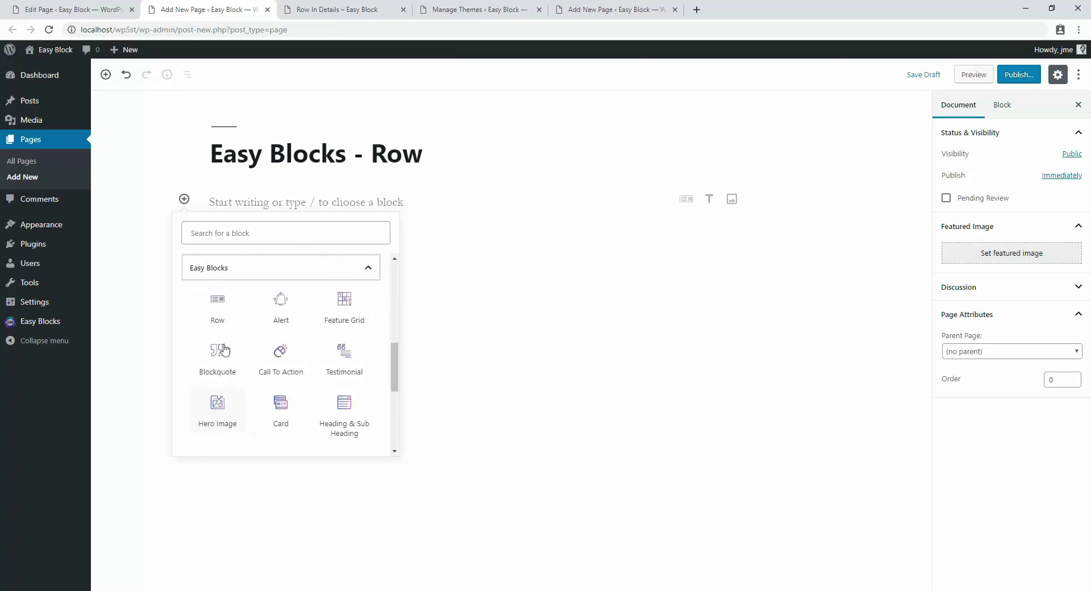
click(217, 307)
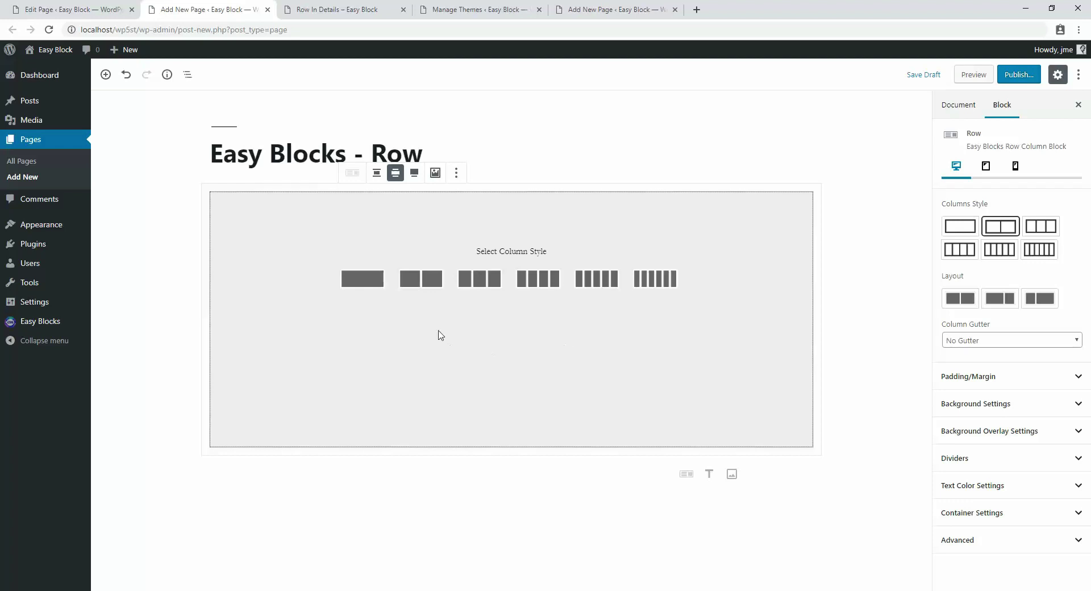
click(370, 286)
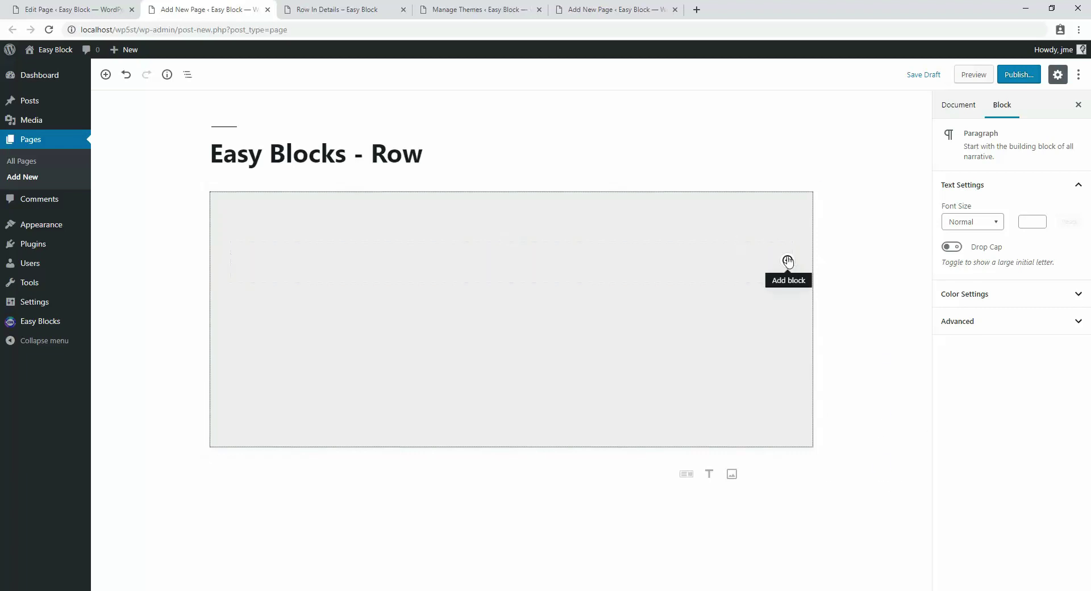
Step: Insert an Easy Blocks Alert block into the empty Row
click(788, 259)
scroll(862, 403, down, 5)
click(847, 475)
click(884, 367)
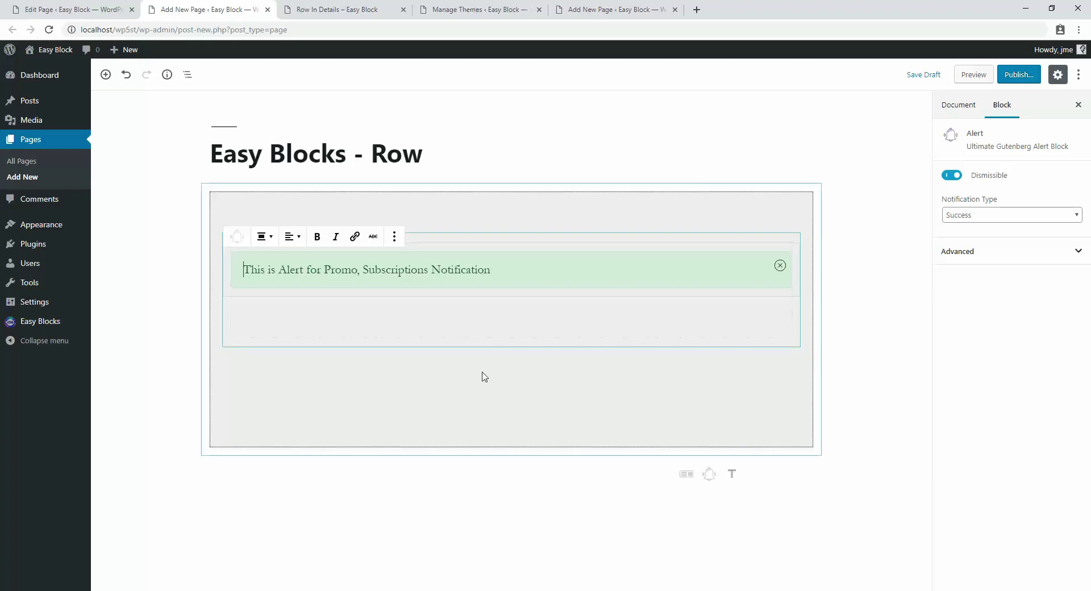
Step: Try Danger and Light, then set the Alert's notification type to Dark and select the Row
click(966, 216)
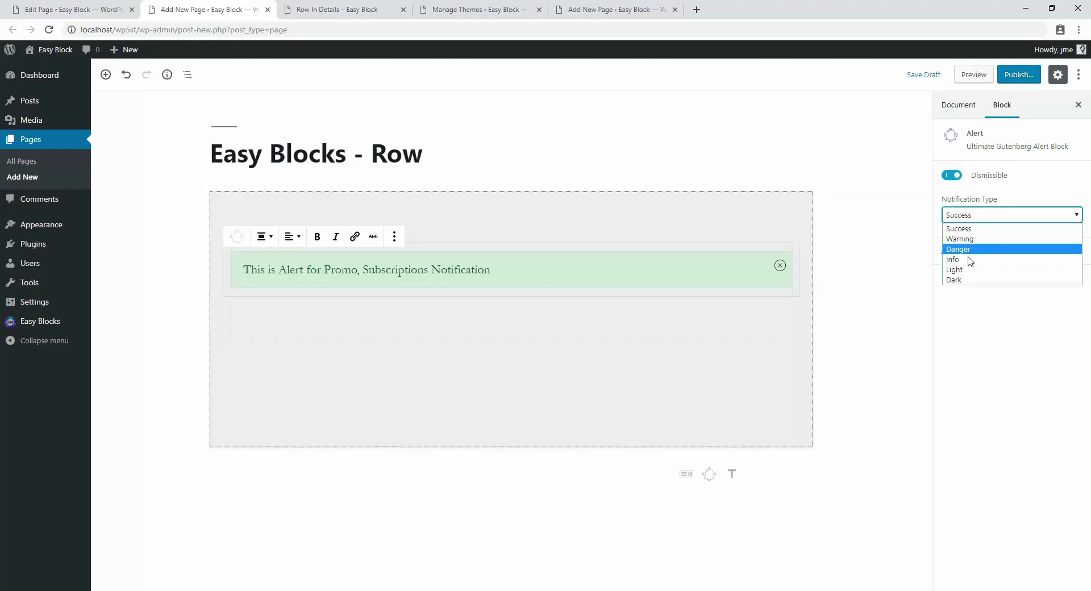
click(948, 246)
click(971, 216)
click(966, 269)
click(961, 216)
click(966, 280)
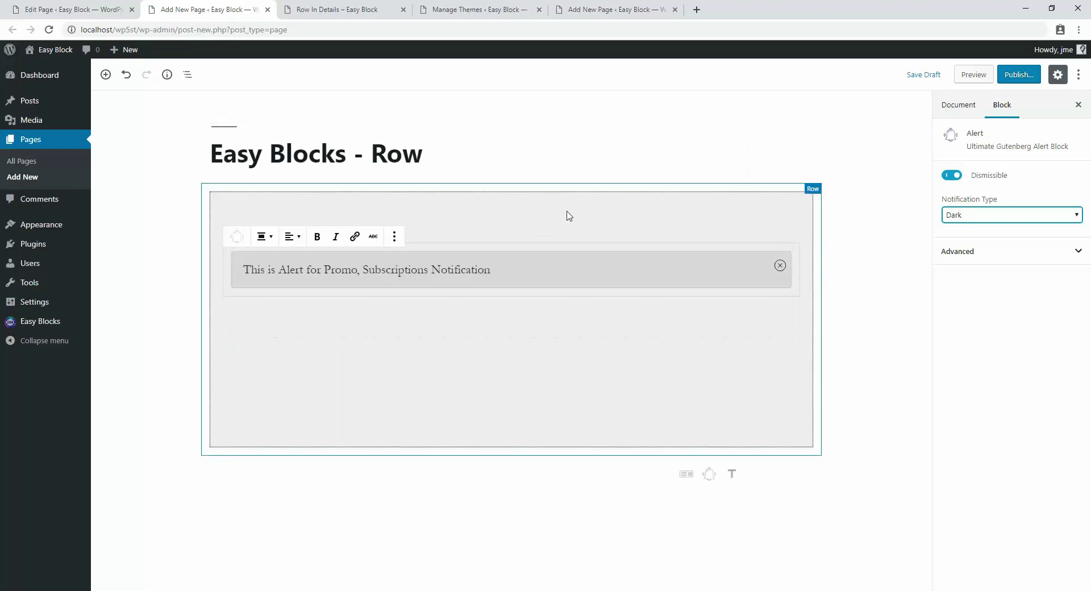
click(490, 210)
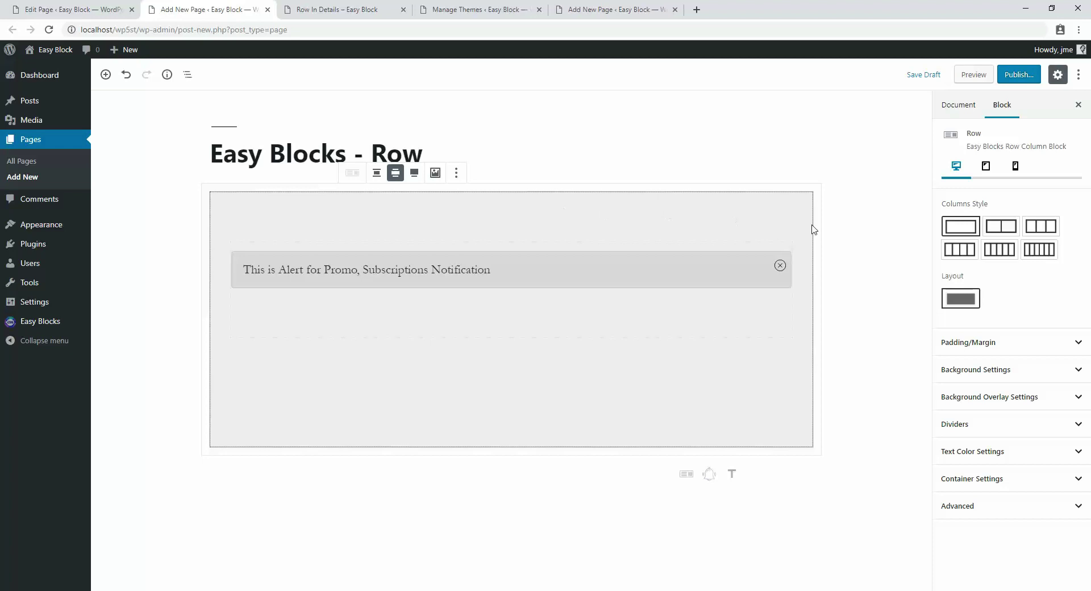
Step: Step the Row's column style up from two to six columns
click(1005, 228)
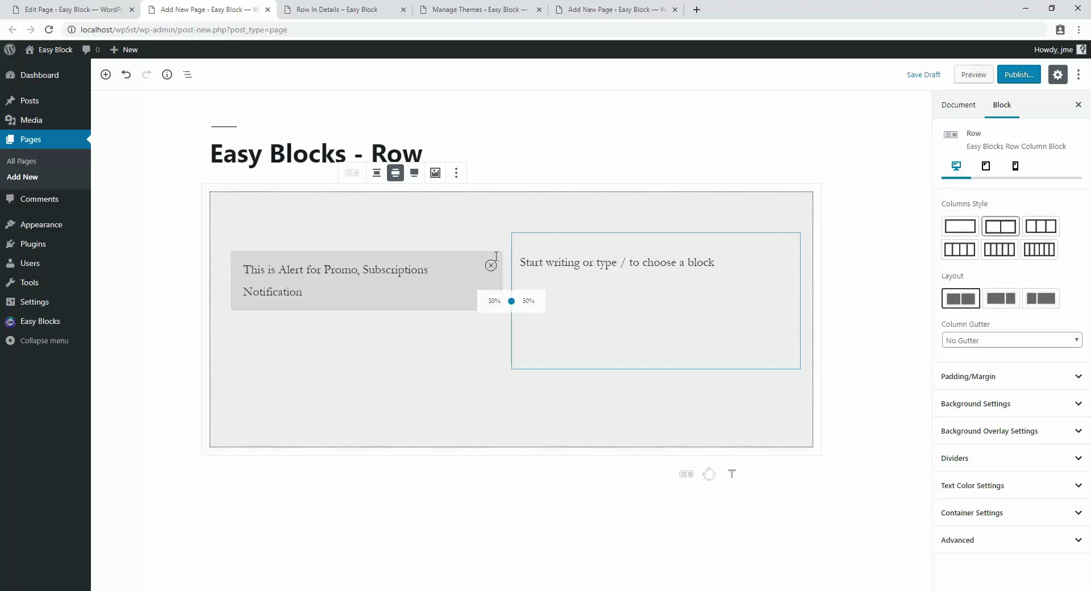
click(1047, 227)
click(960, 249)
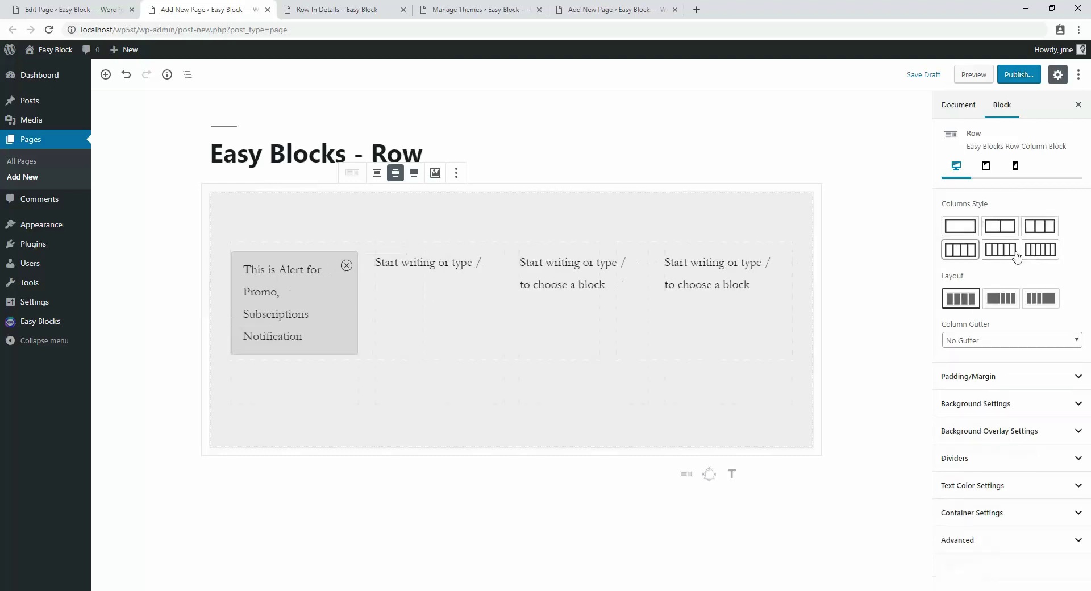
click(999, 250)
click(1039, 249)
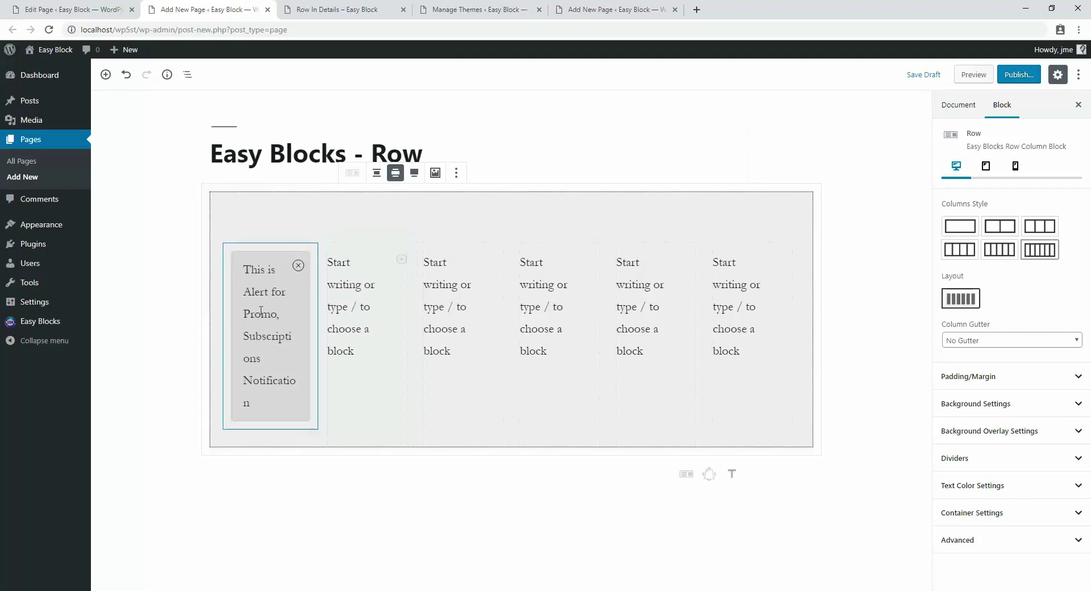
Step: Reselect the Row and set its alignment to Full width
click(246, 326)
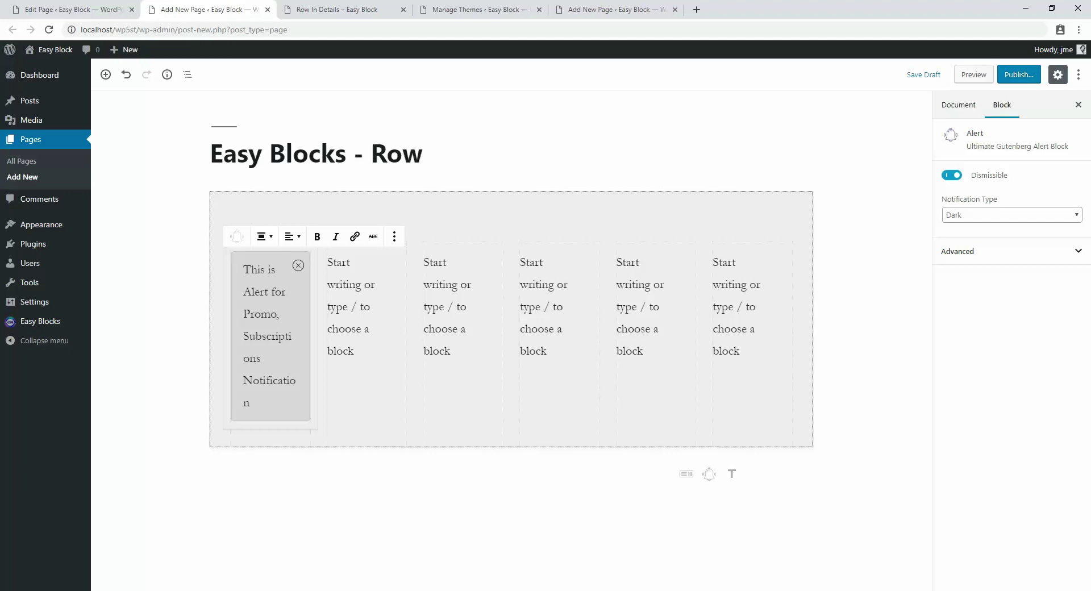
click(316, 208)
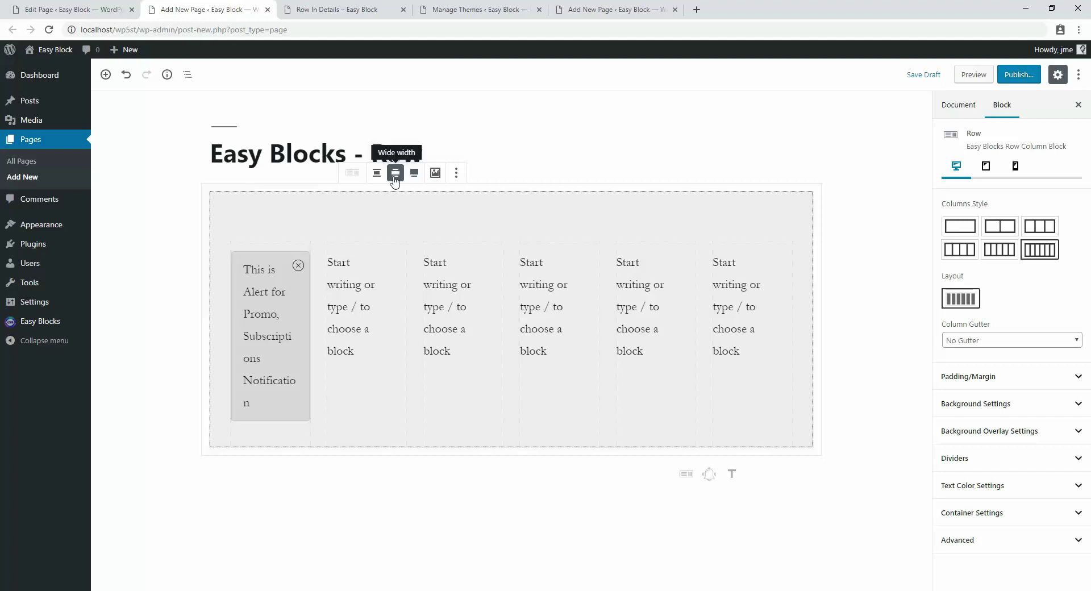
click(377, 174)
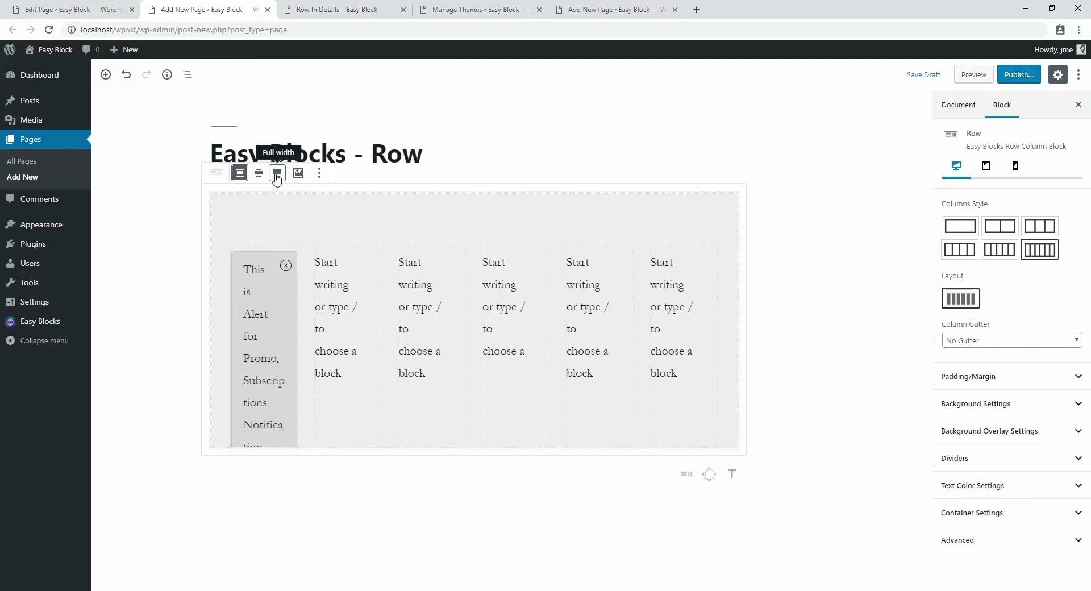
click(277, 174)
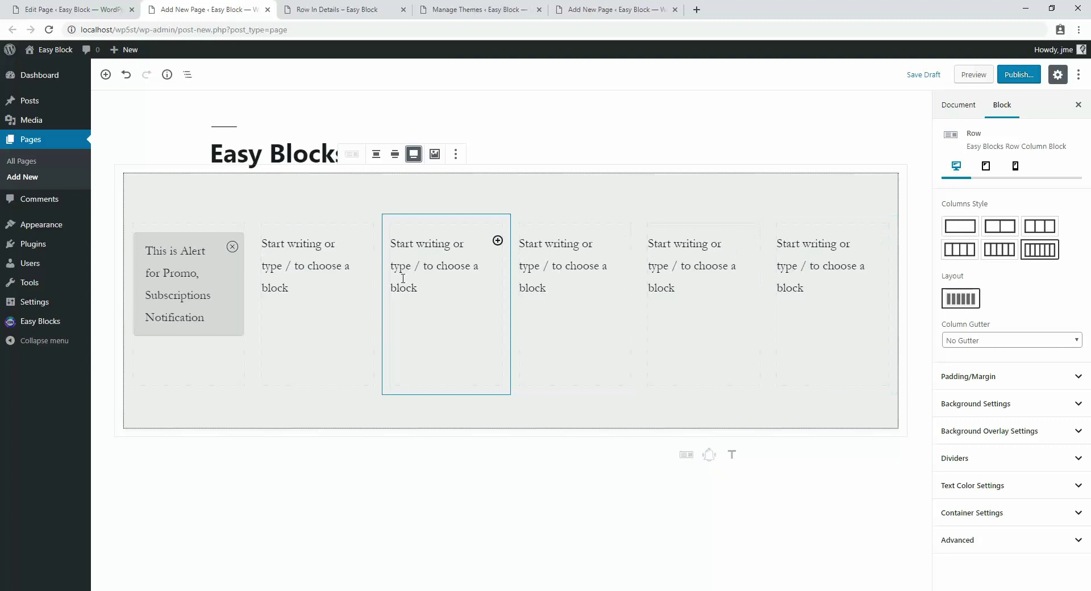
Step: Preview the page, then start paragraphs in columns two and three, typing 'stst'
click(974, 79)
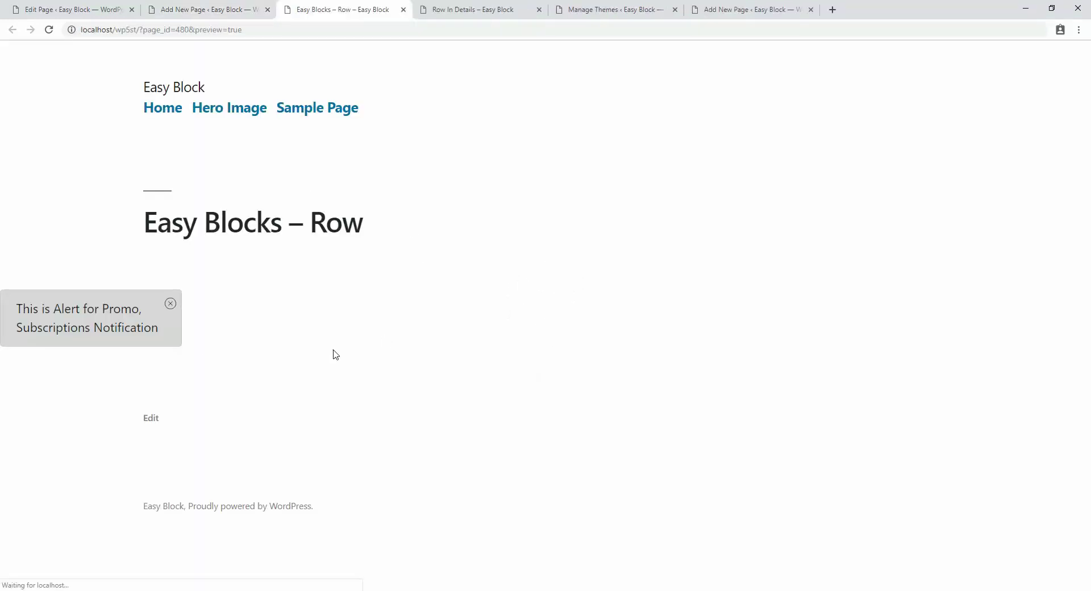
click(199, 8)
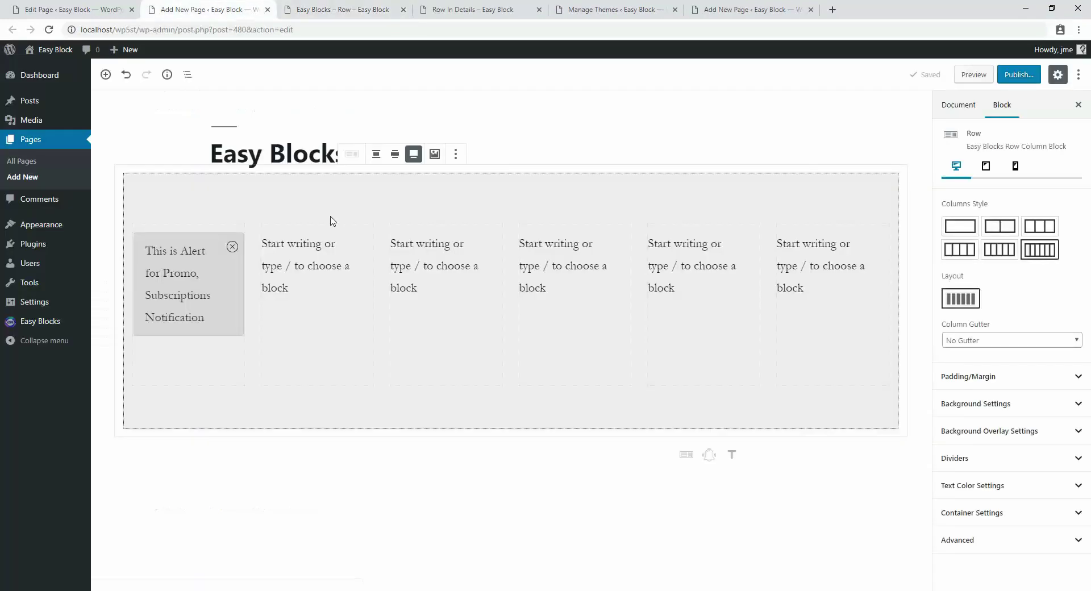
click(309, 271)
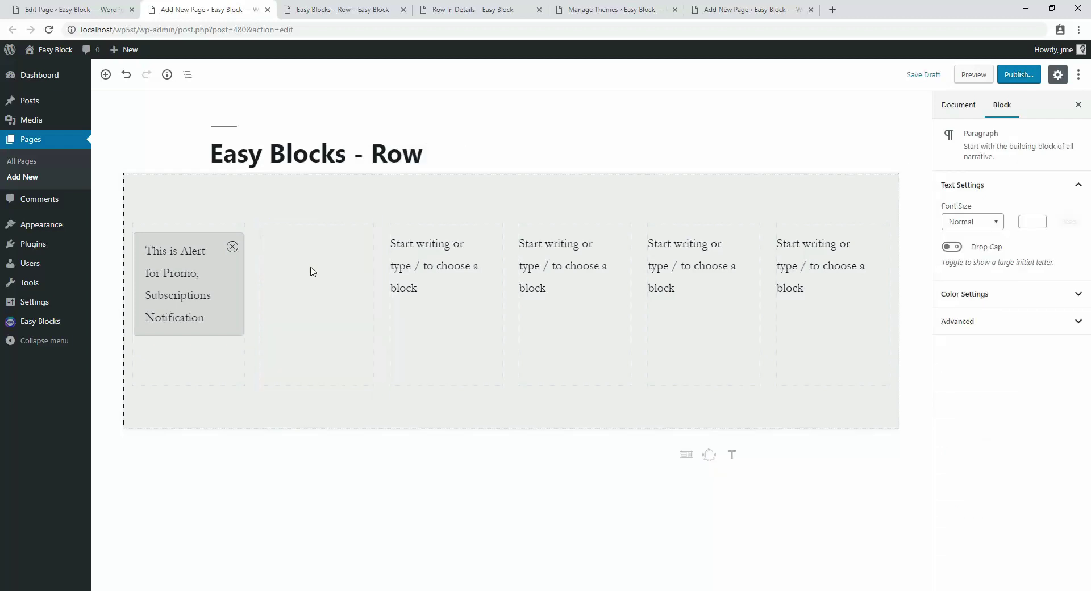
key(Tab)
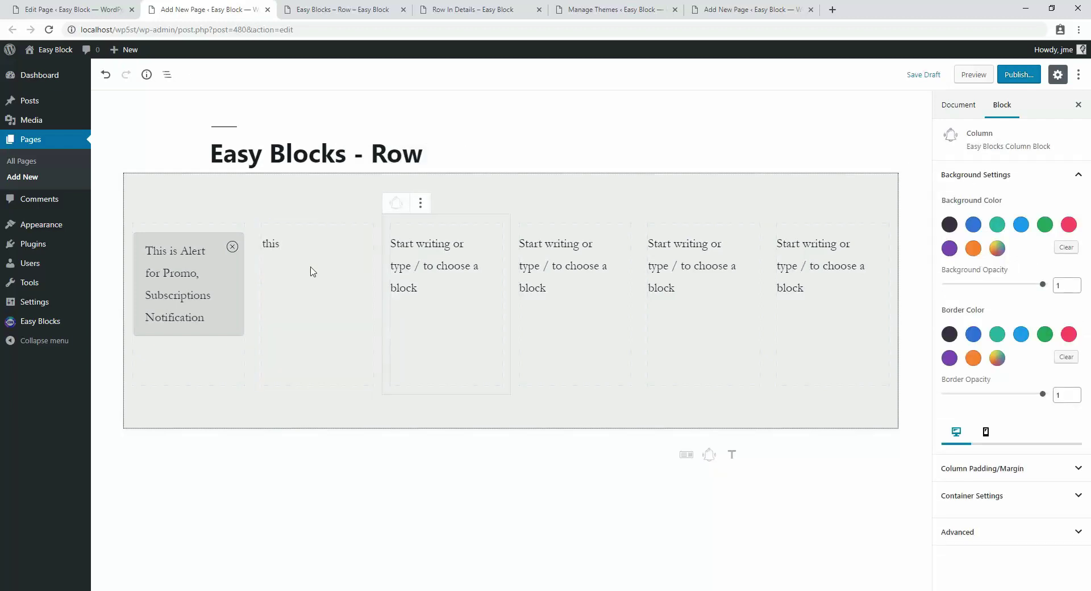
click(449, 297)
text(stst)
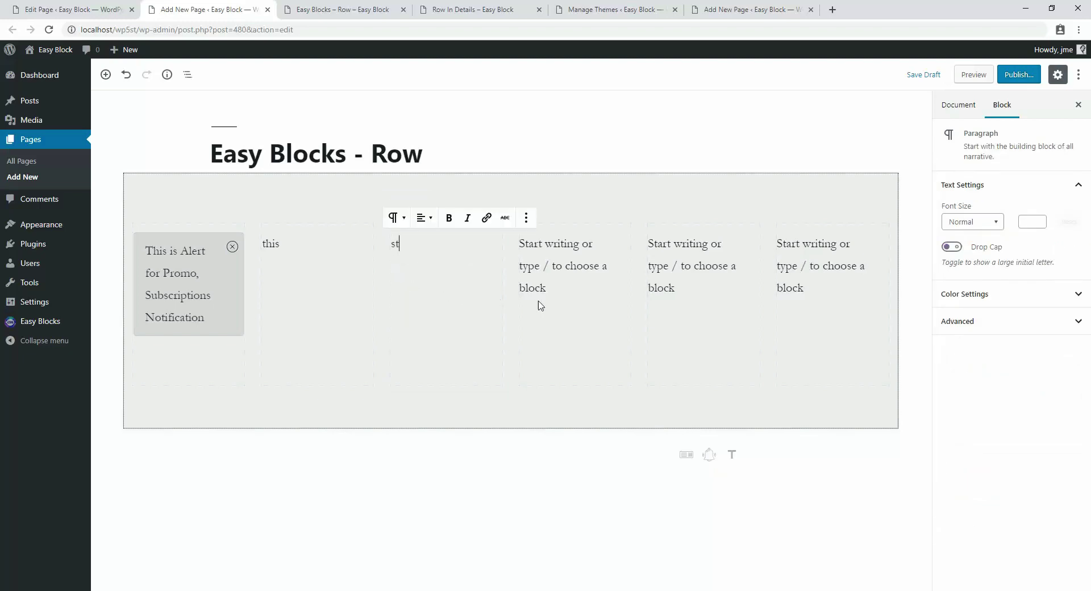
Step: Type 'stst s', 'sdfsd fds' and 'sdfsd' into columns four to six and preview the page
click(553, 287)
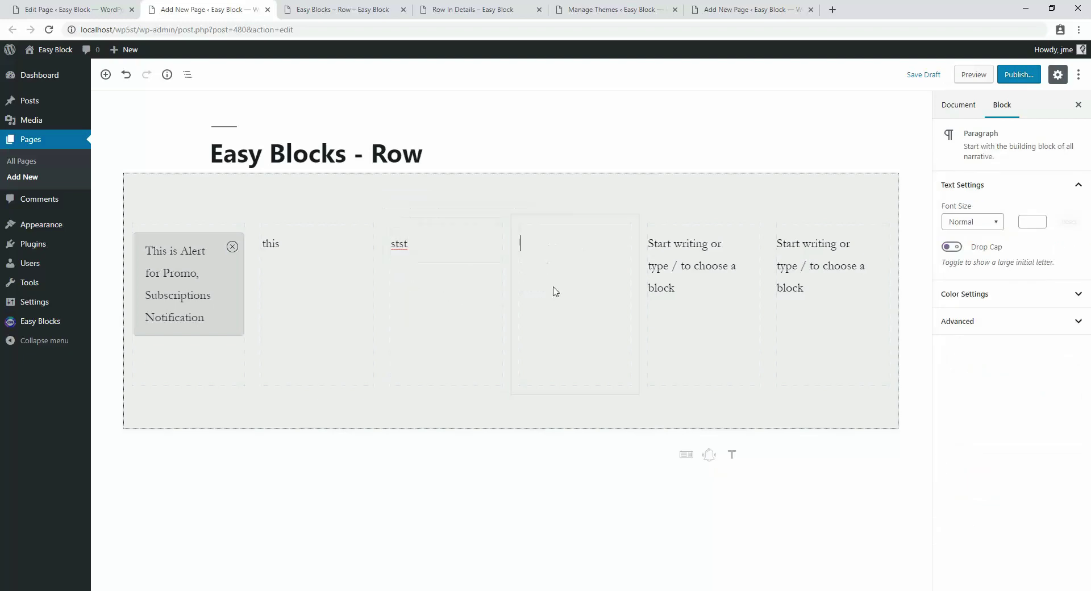
text(stst s)
click(703, 288)
text(sdfsd fds)
click(836, 272)
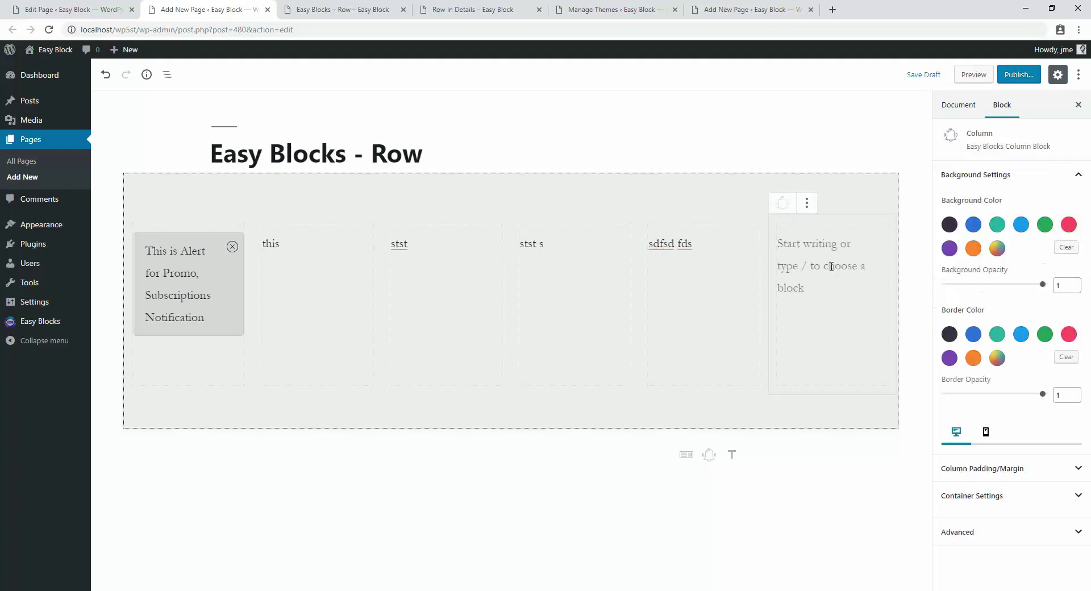
click(832, 266)
text(sdfsd)
click(975, 74)
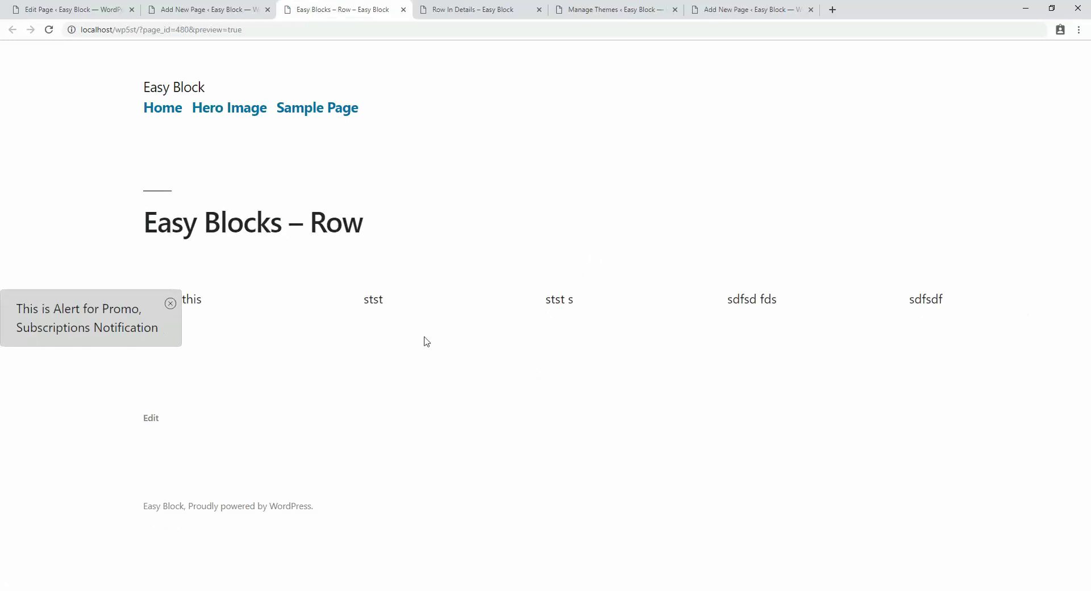
Step: Set the Row to Wide width and preview the page
click(204, 9)
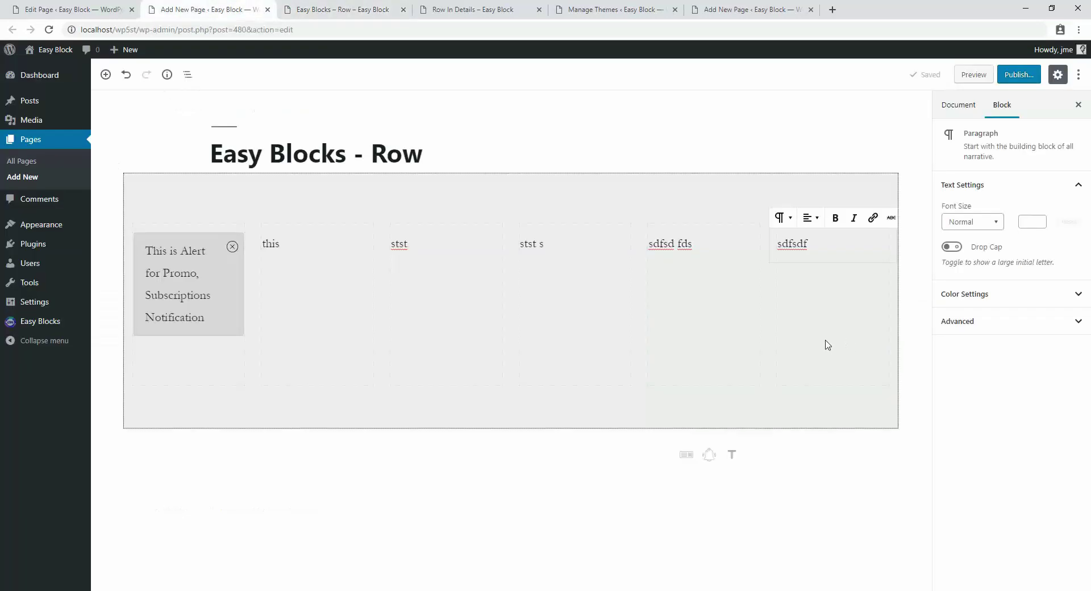
click(523, 190)
click(395, 155)
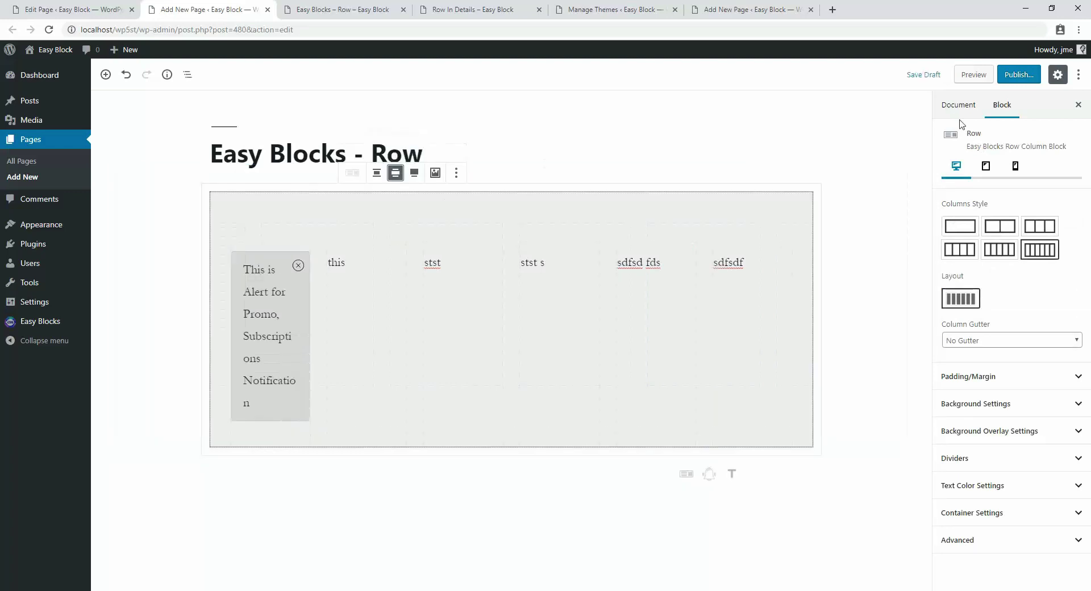
click(974, 74)
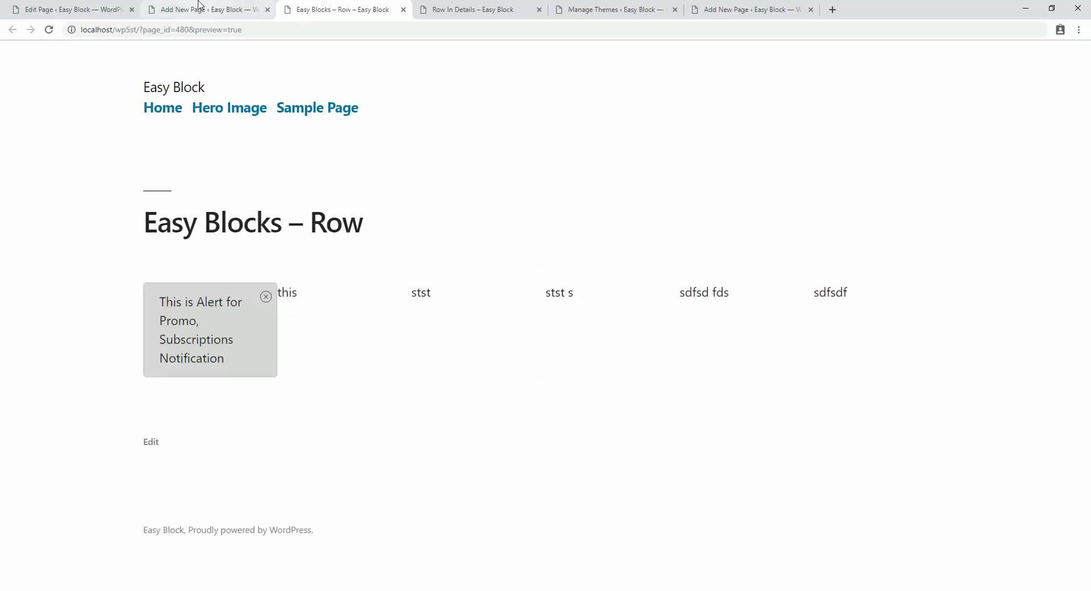
Step: Return the Row to its centred default width, preview it, and go back to the editor
click(215, 9)
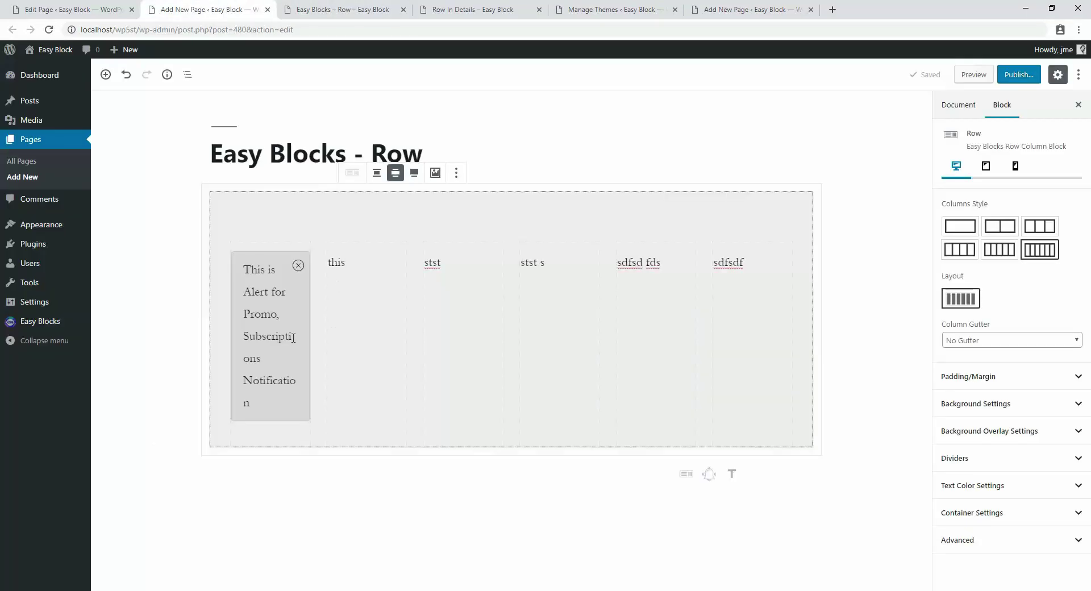
click(377, 172)
click(973, 75)
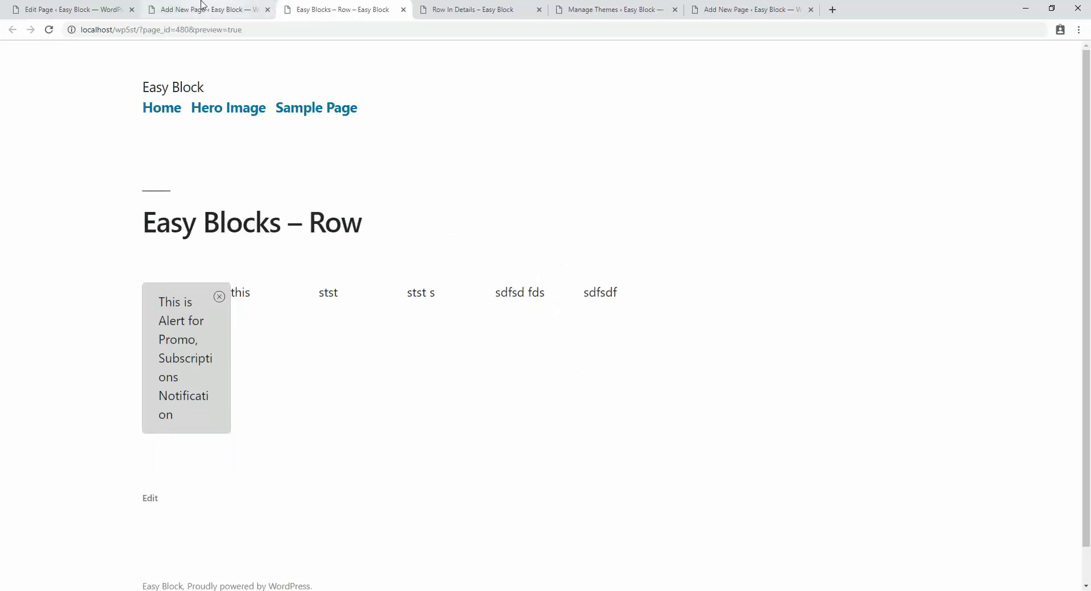
click(230, 7)
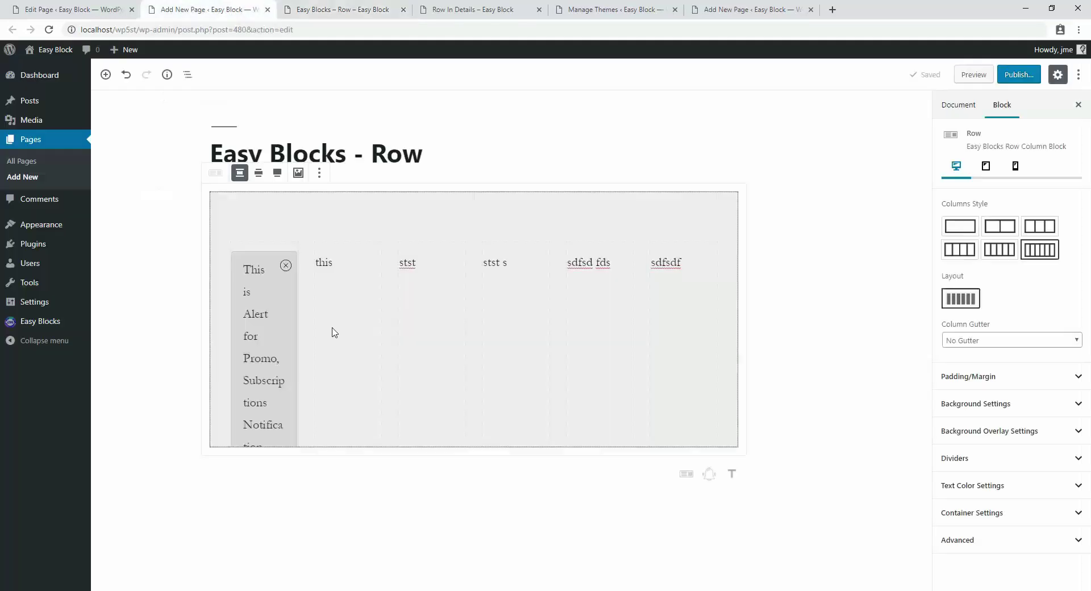